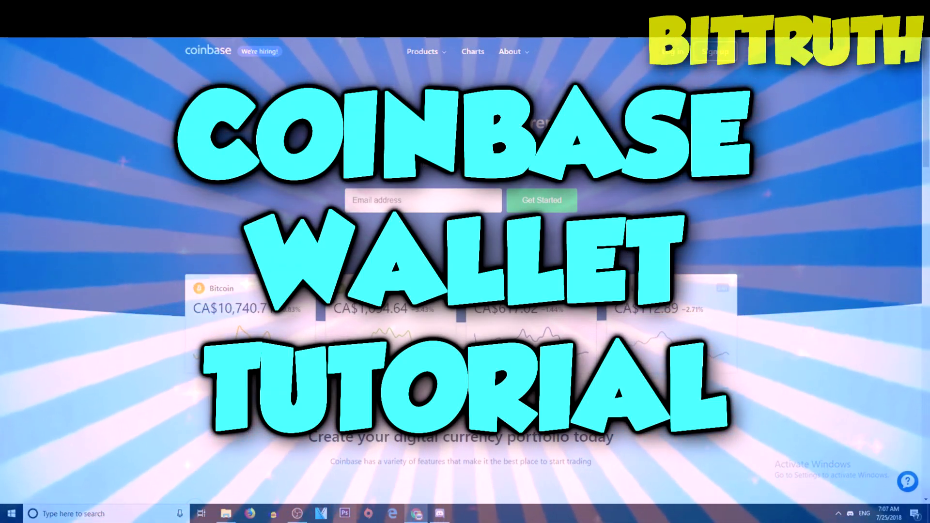
pyautogui.scroll(-5, 506, 162)
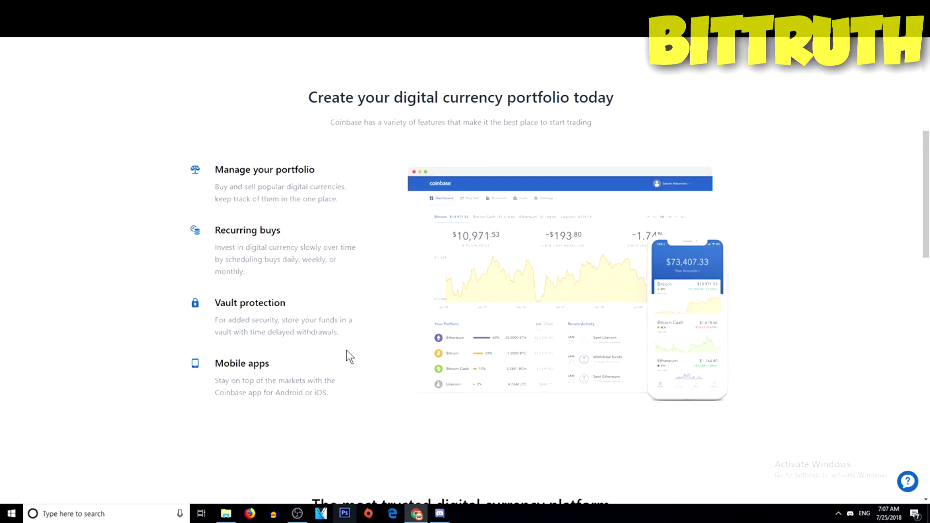
pyautogui.scroll(-2, 604, 227)
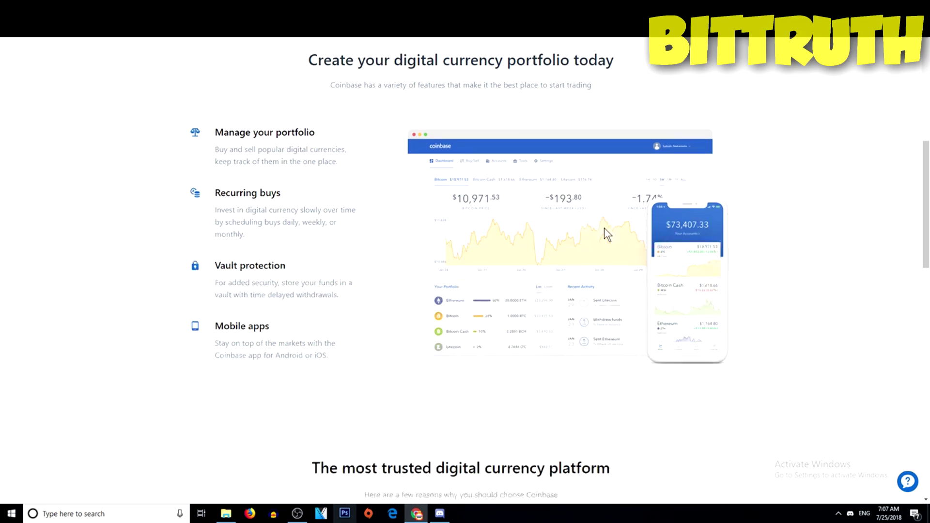
pyautogui.scroll(-4, 605, 228)
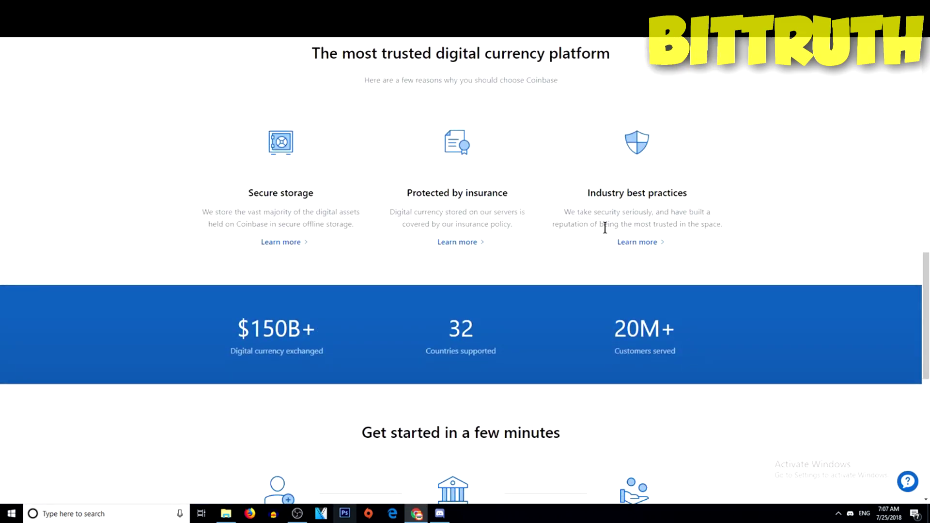
pyautogui.scroll(3, 604, 228)
pyautogui.scroll(3, 604, 228)
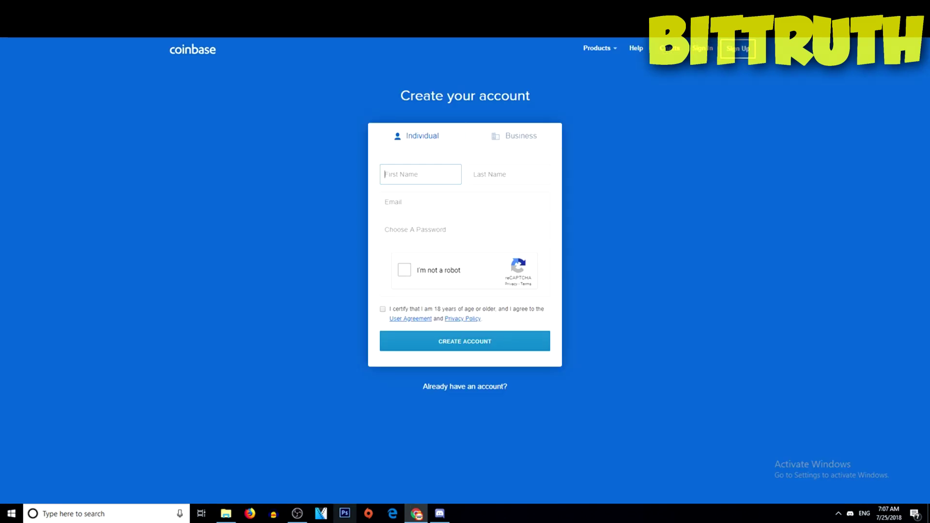
pyautogui.click(551, 141)
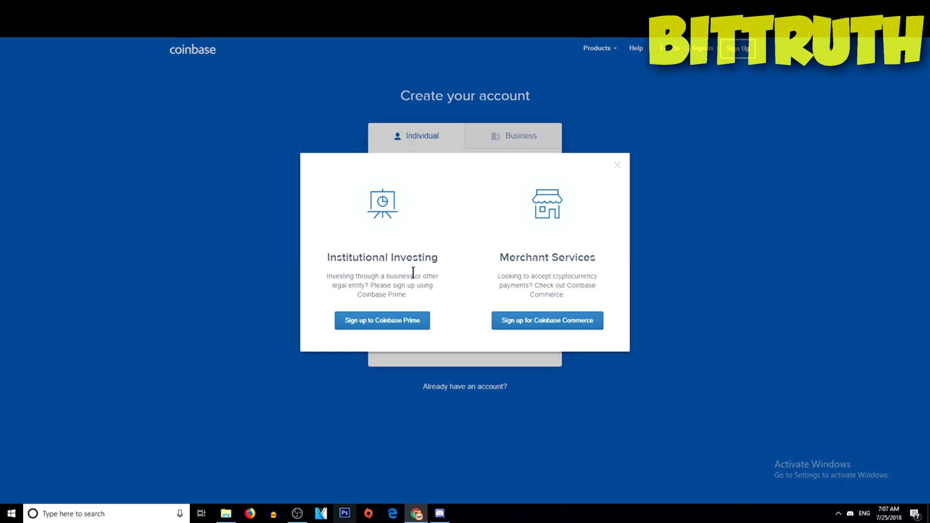
pyautogui.click(618, 167)
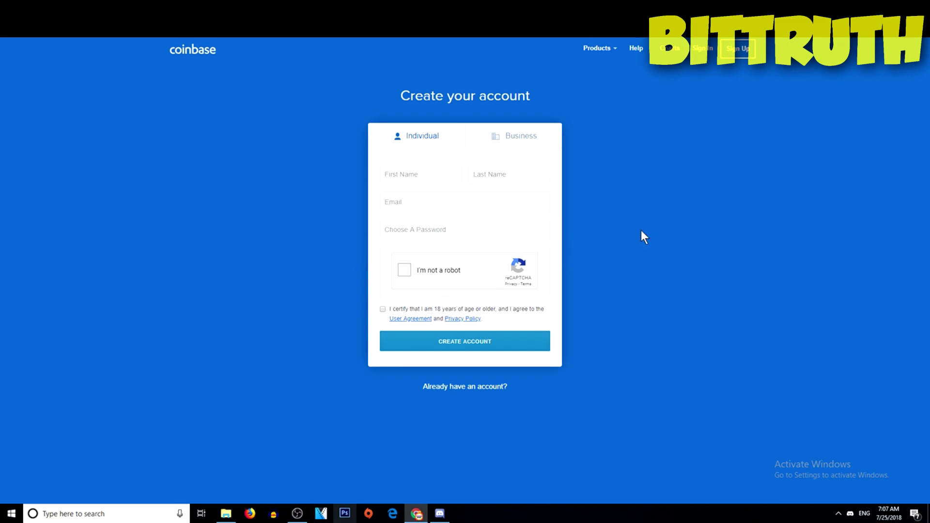
pyautogui.click(420, 173)
pyautogui.write('Test')
# Step: Enter the Test bitcoin name, email and password, pass reCAPTCHA, certify, and create the account
pyautogui.press('Tab')
pyautogui.write('bitc')
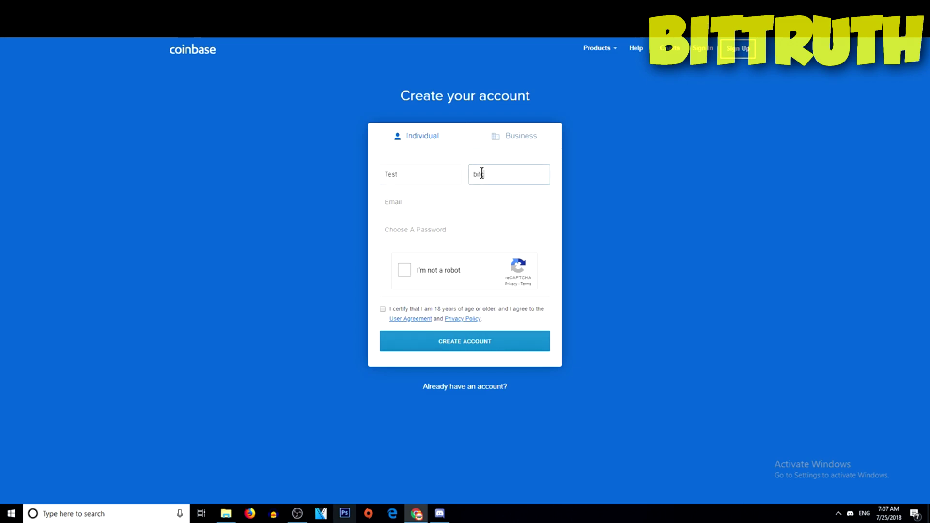
pyautogui.write('oin')
pyautogui.press('Tab')
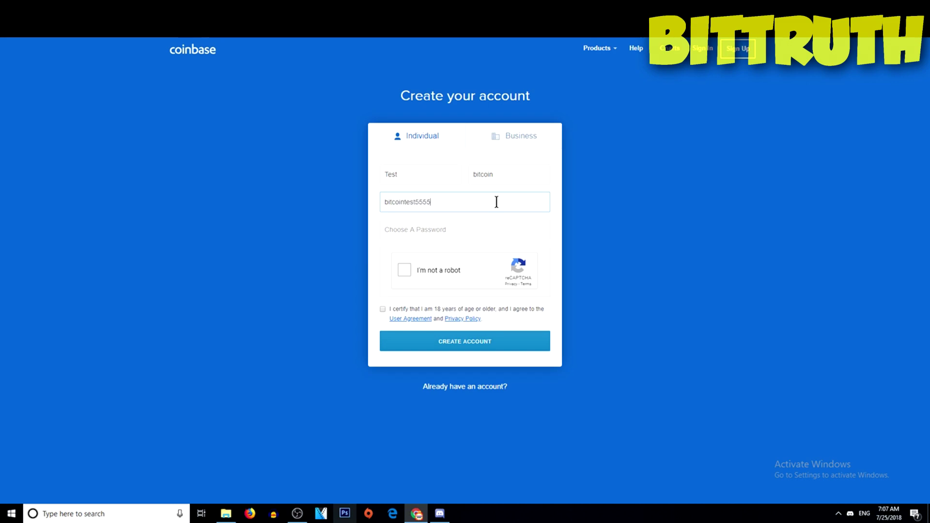
pyautogui.press('Tab')
pyautogui.write('********************')
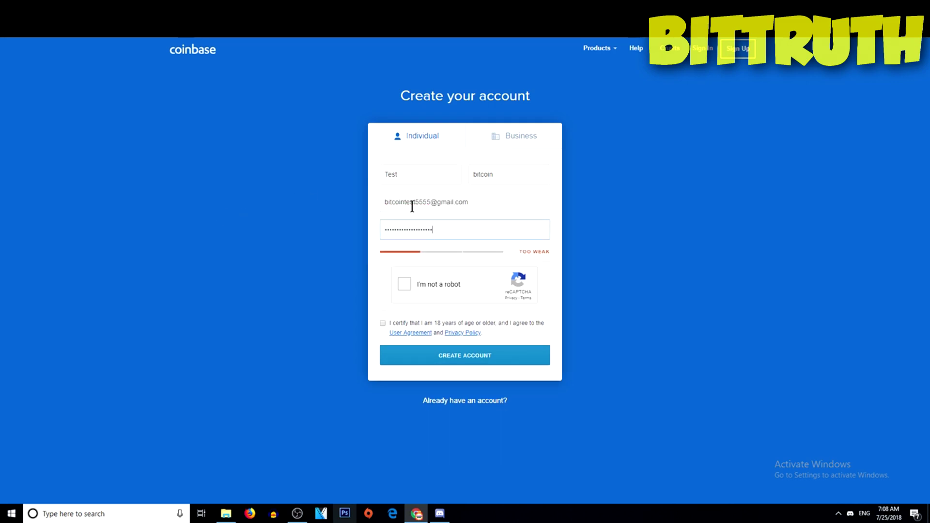
pyautogui.write('*******')
pyautogui.click(404, 285)
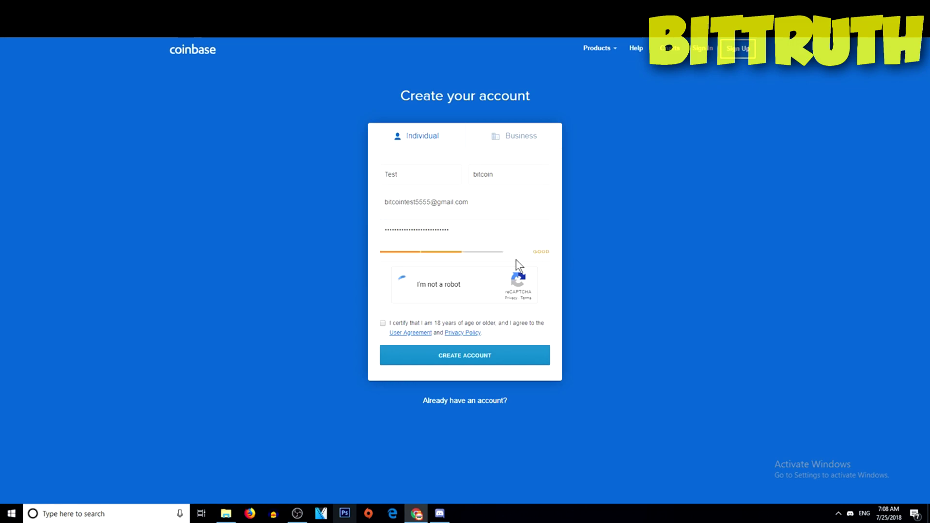
pyautogui.click(383, 324)
pyautogui.click(527, 360)
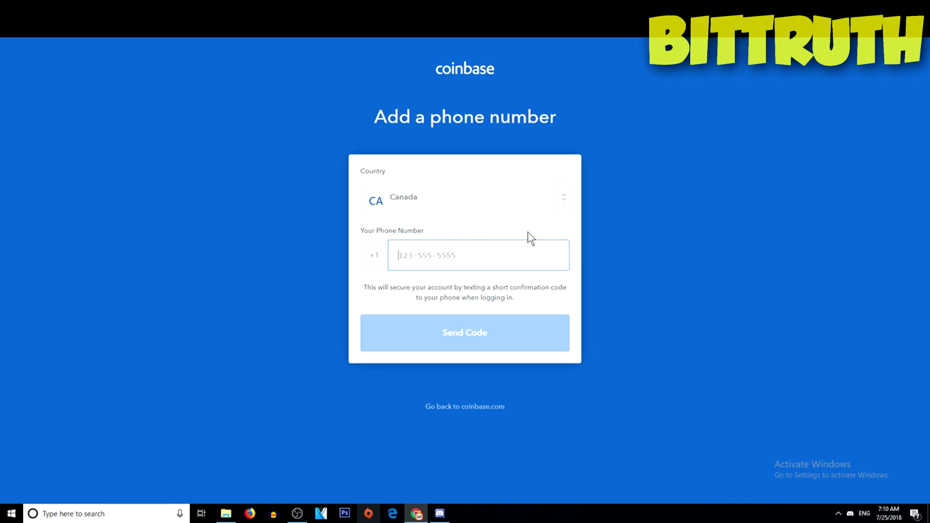
# Step: Enter a phone number, reach the $0.82 portfolio dashboard, and view the Buy page
pyautogui.click(692, 218)
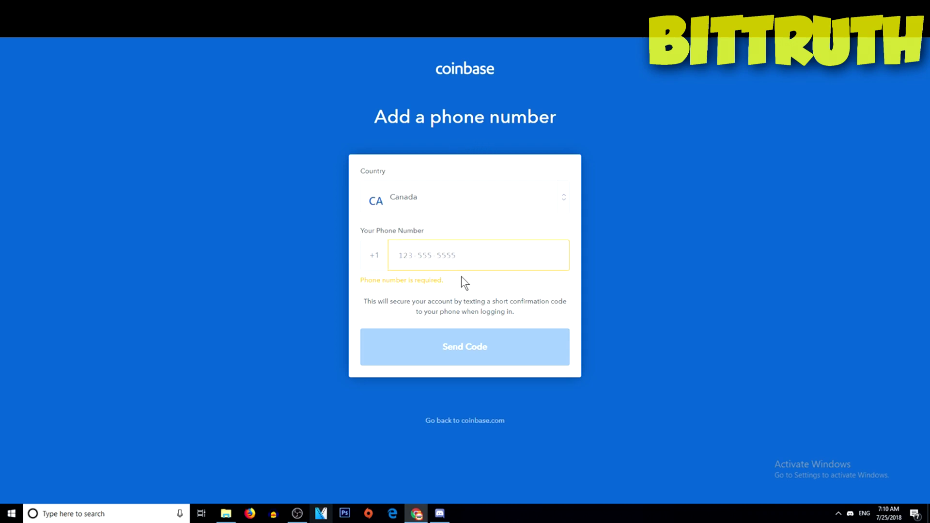
pyautogui.click(474, 245)
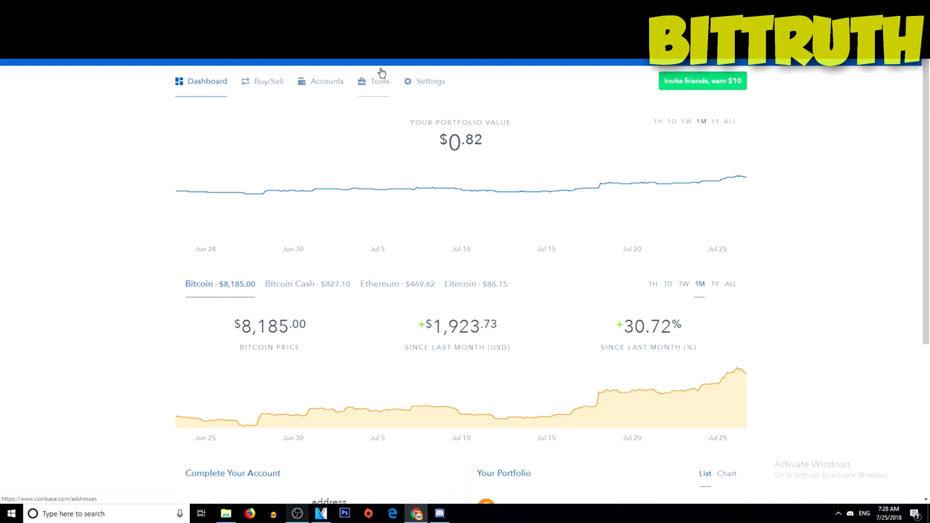
pyautogui.click(274, 85)
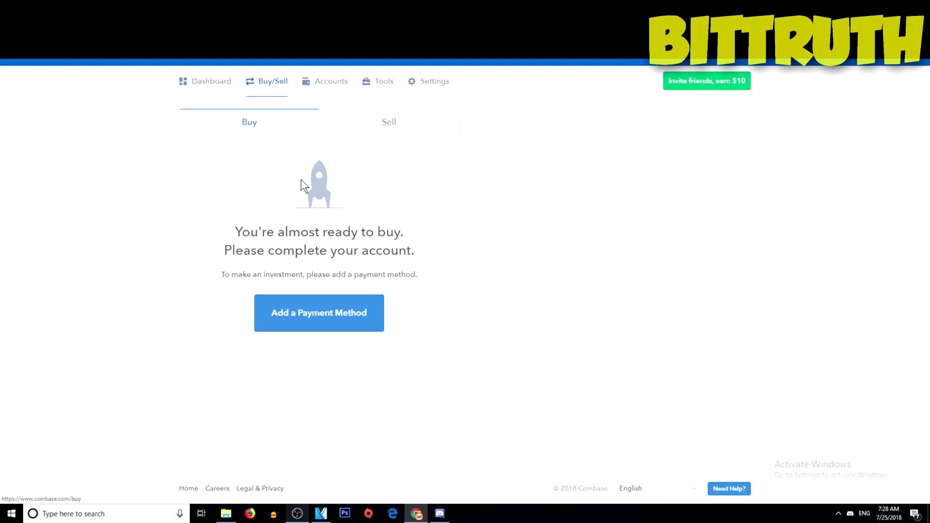
# Step: Check the Sell tab's withdrawal-method prompt, then open the Accounts wallet list
pyautogui.click(367, 129)
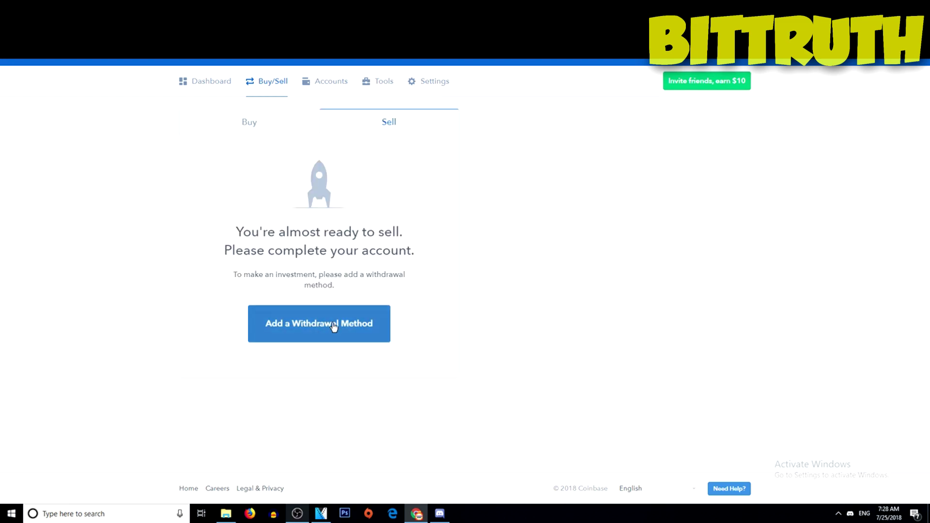
pyautogui.click(316, 84)
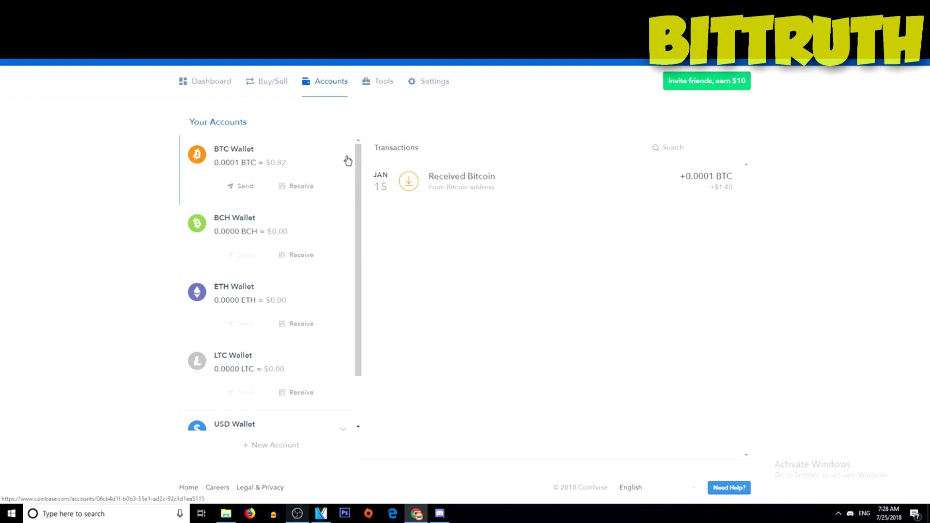
# Step: Inspect the Received Bitcoin transaction's details, including price per coin, then close them
pyautogui.click(423, 182)
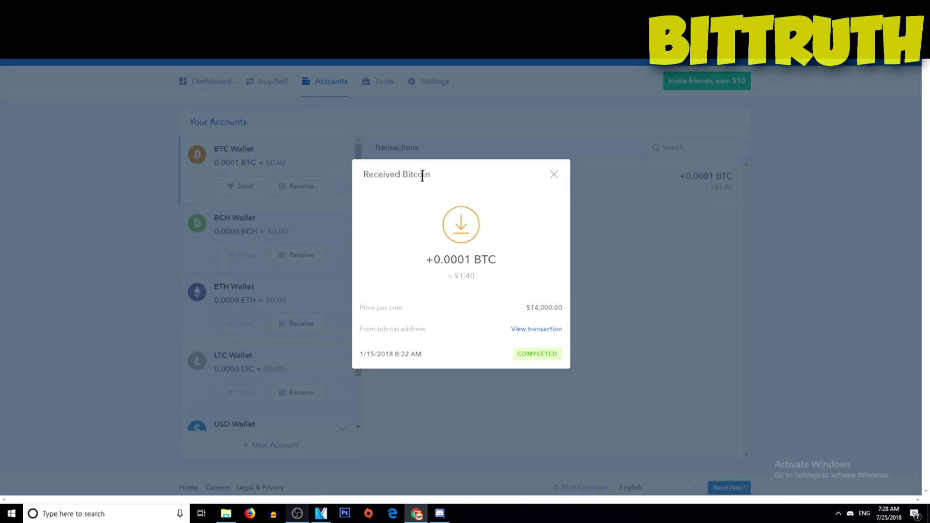
pyautogui.moveTo(526, 307); pyautogui.dragTo(564, 309)
pyautogui.click(555, 175)
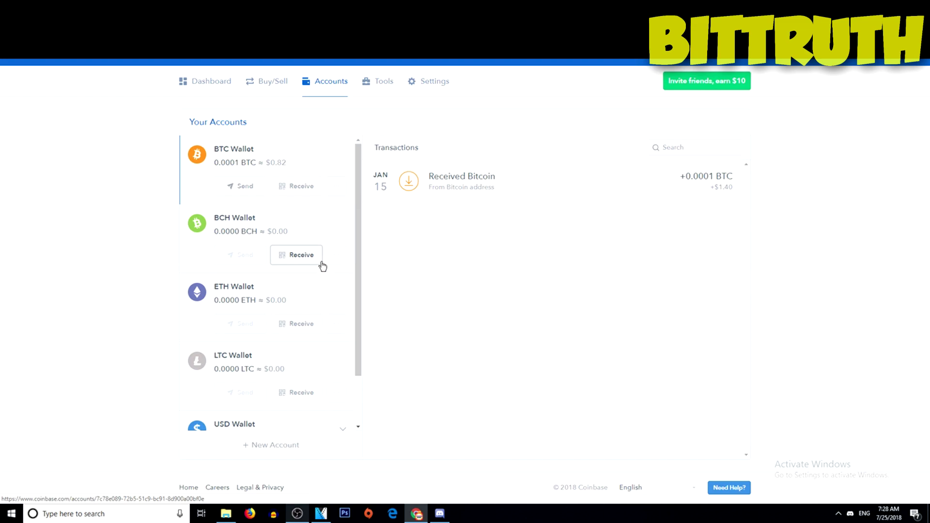
pyautogui.scroll(-1, 323, 263)
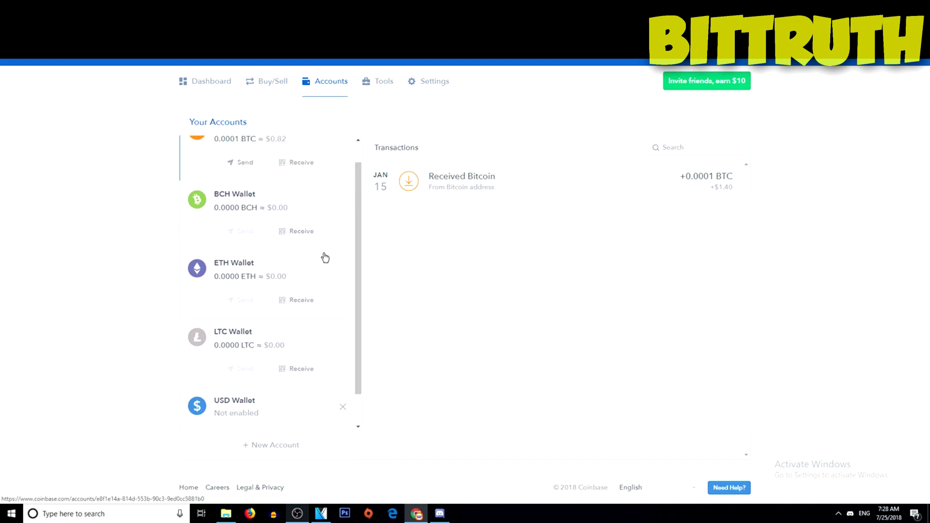
pyautogui.scroll(2, 324, 258)
# Step: Revisit the Buy/Sell page, then return to Accounts showing the BTC wallet's 0.0001 BTC
pyautogui.click(198, 95)
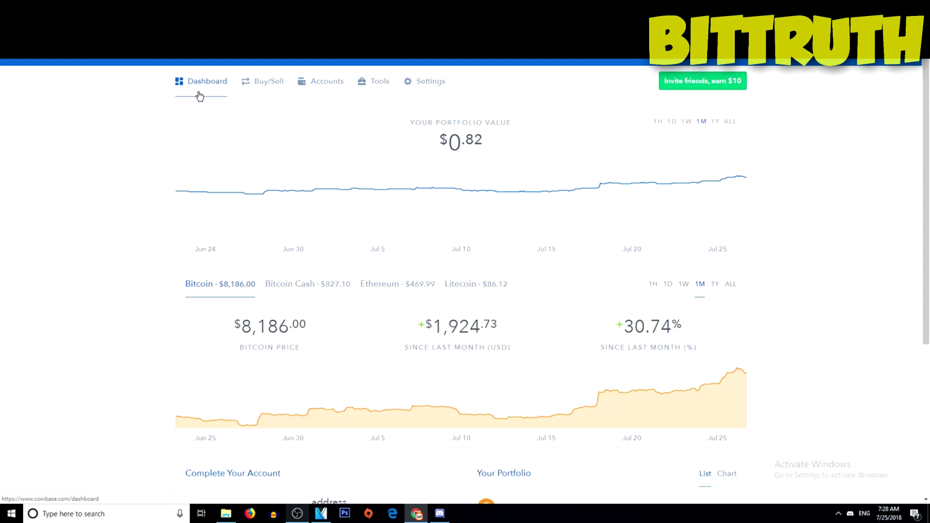
pyautogui.scroll(-3, 781, 245)
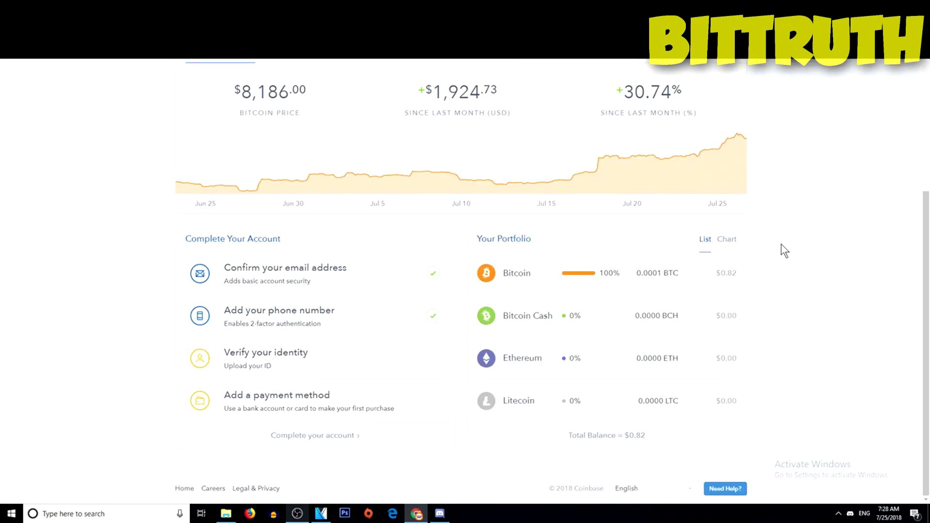
pyautogui.scroll(2, 792, 257)
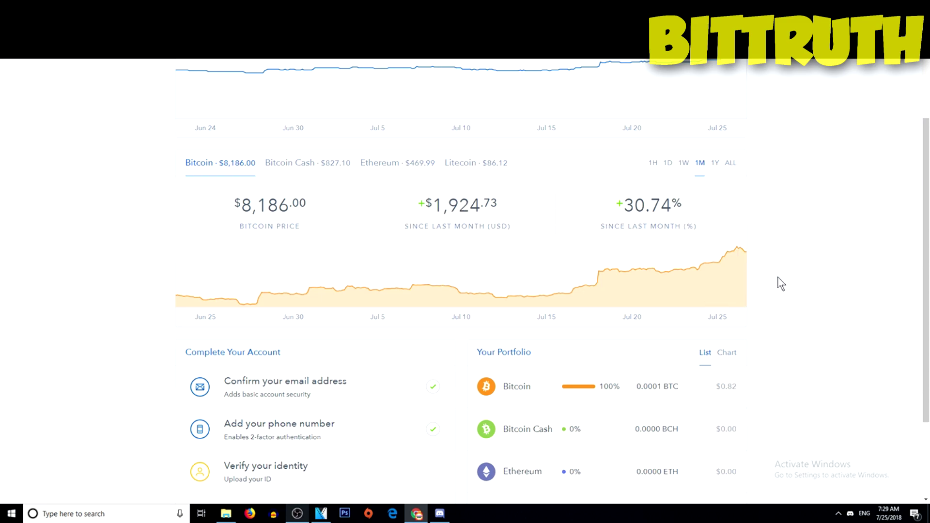
pyautogui.scroll(-2, 778, 277)
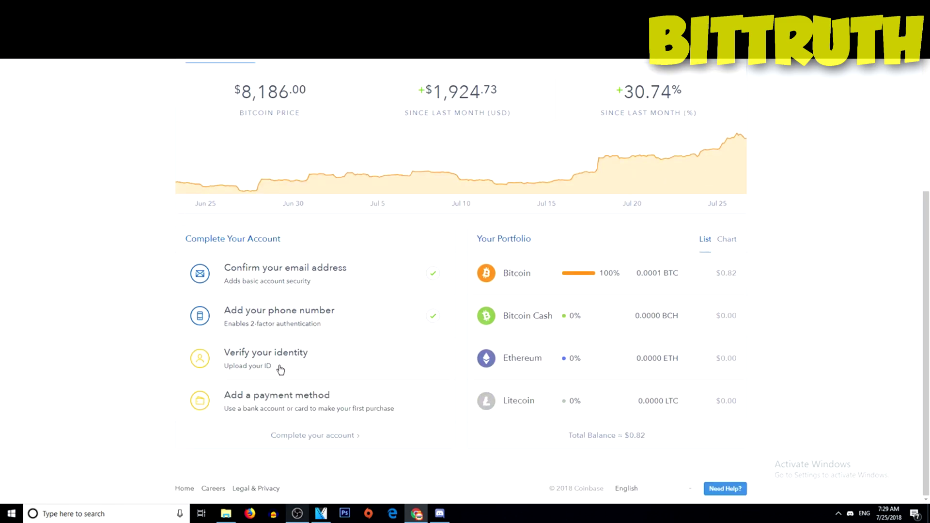
pyautogui.scroll(3, 353, 333)
pyautogui.scroll(1, 448, 235)
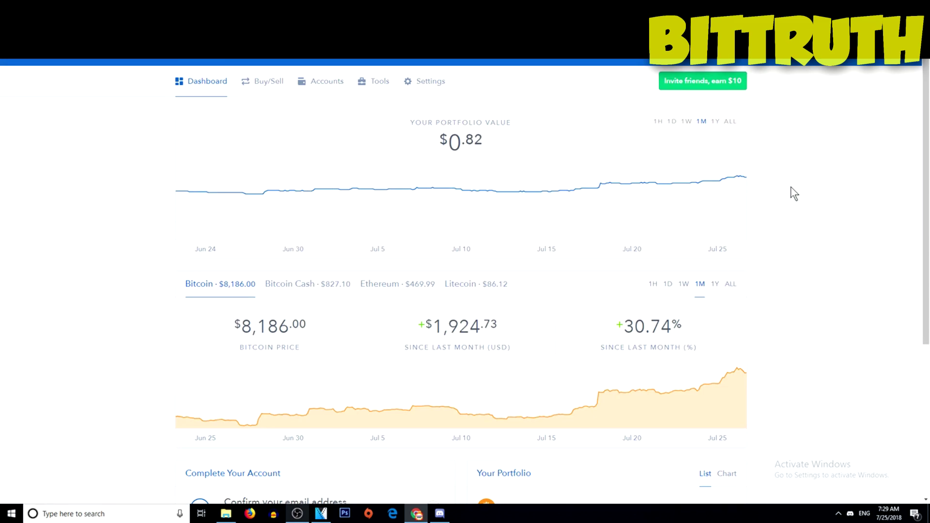
pyautogui.scroll(-3, 792, 194)
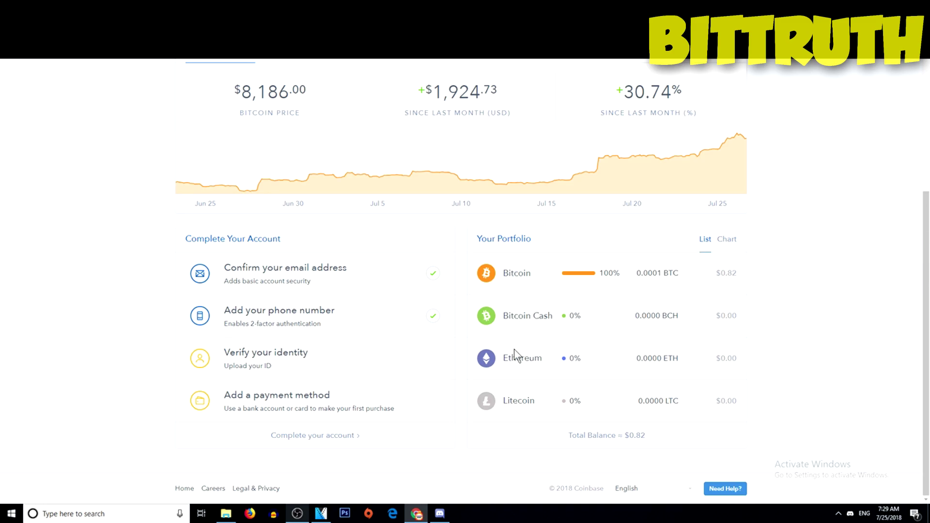
pyautogui.scroll(3, 526, 402)
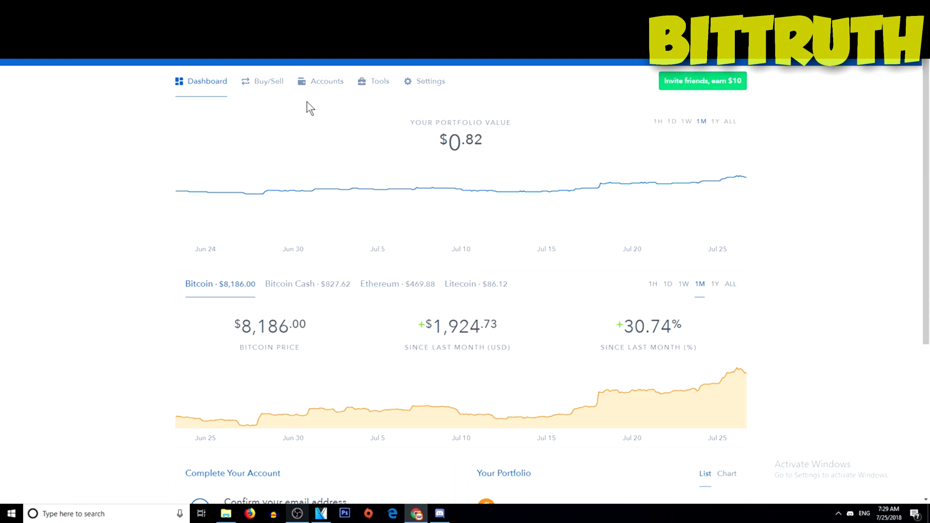
pyautogui.click(280, 87)
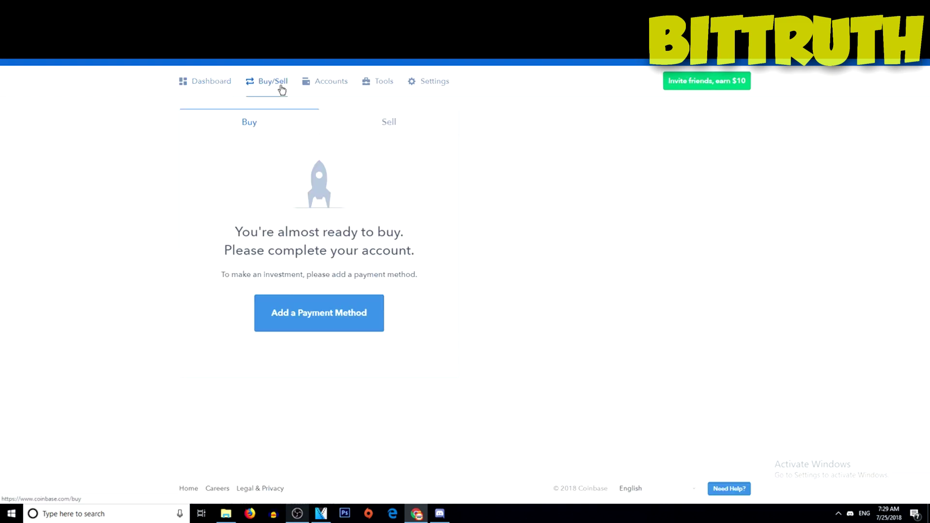
pyautogui.click(335, 87)
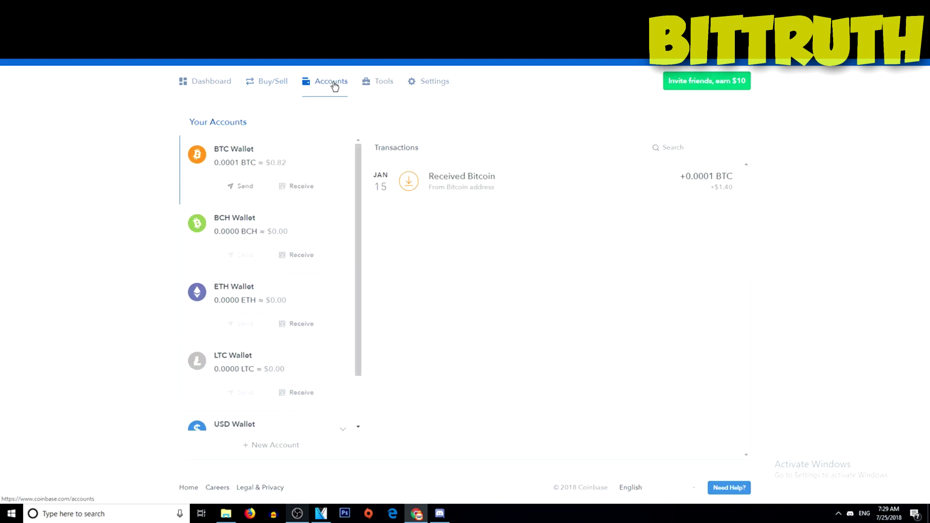
pyautogui.click(250, 190)
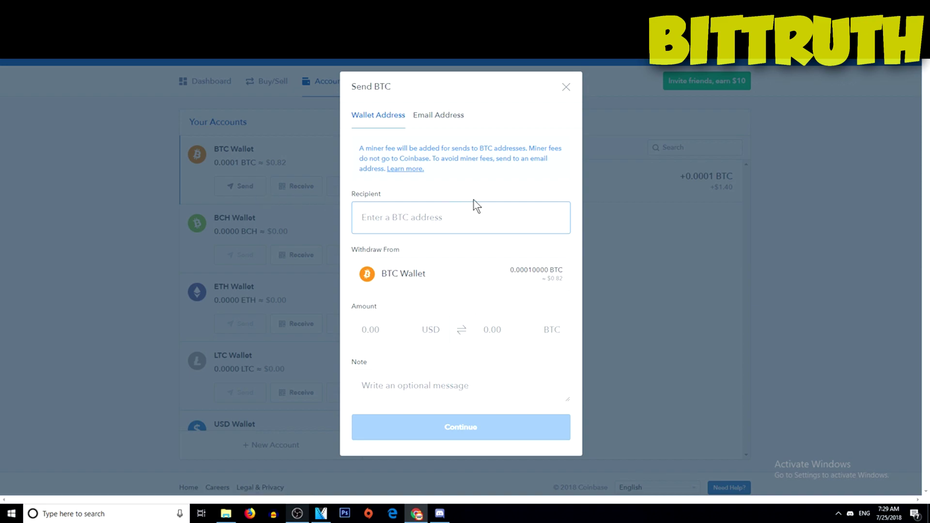
pyautogui.click(438, 116)
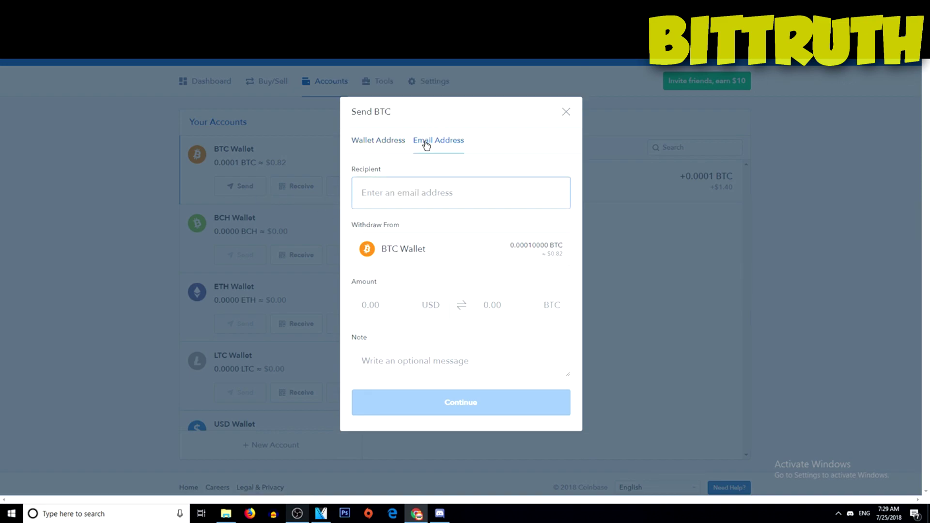
pyautogui.click(378, 142)
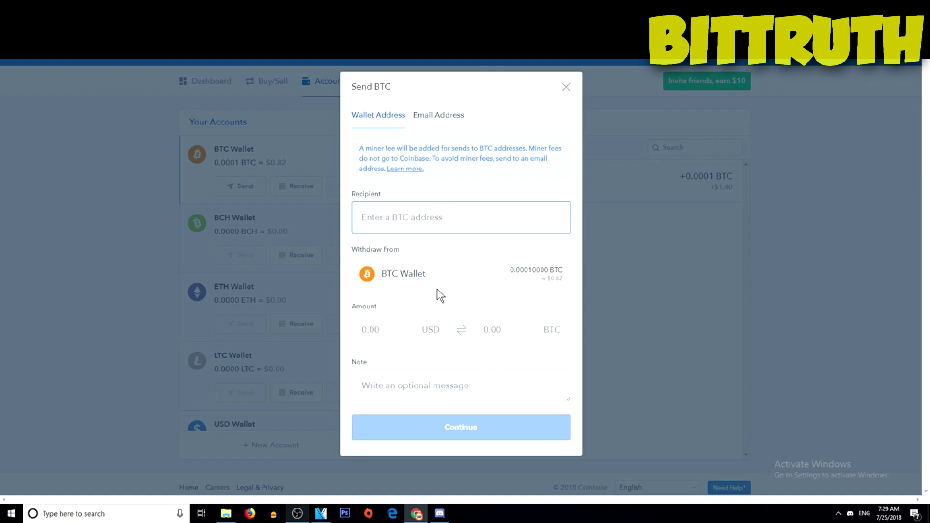
pyautogui.click(426, 326)
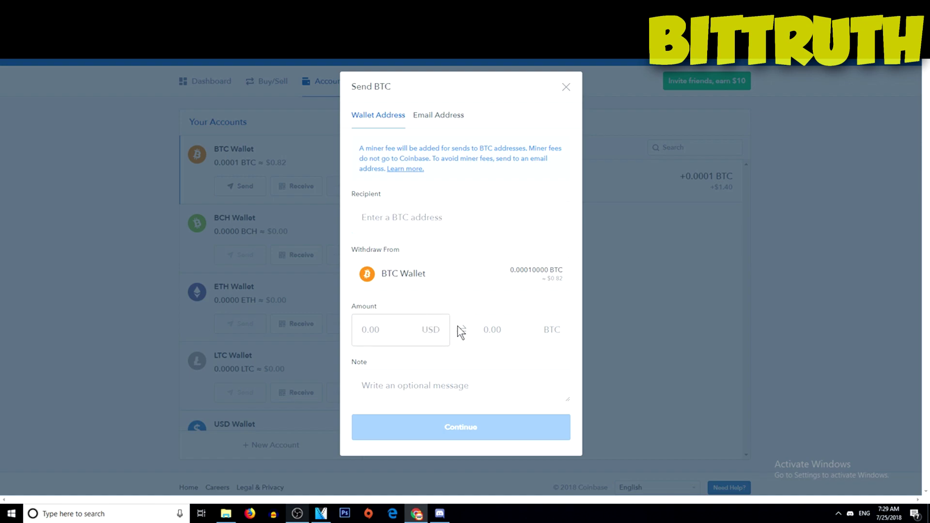
pyautogui.click(422, 385)
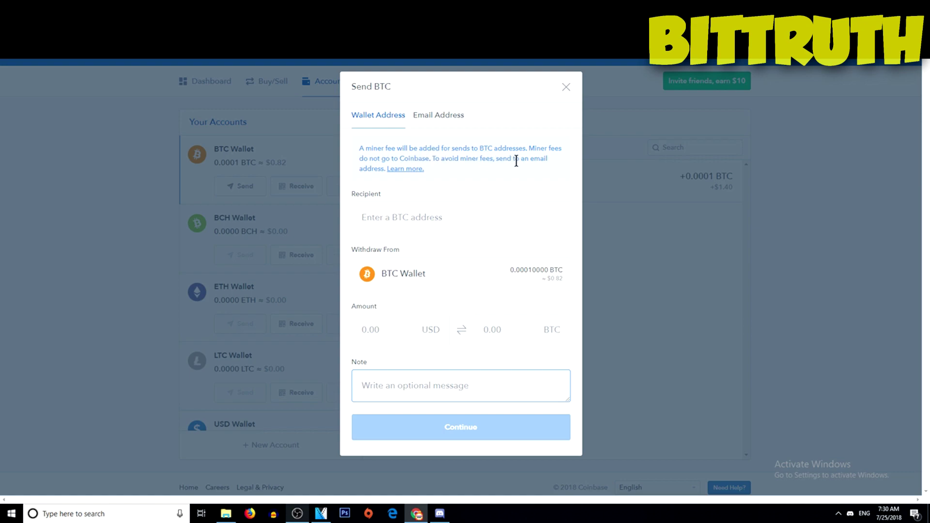
pyautogui.click(567, 88)
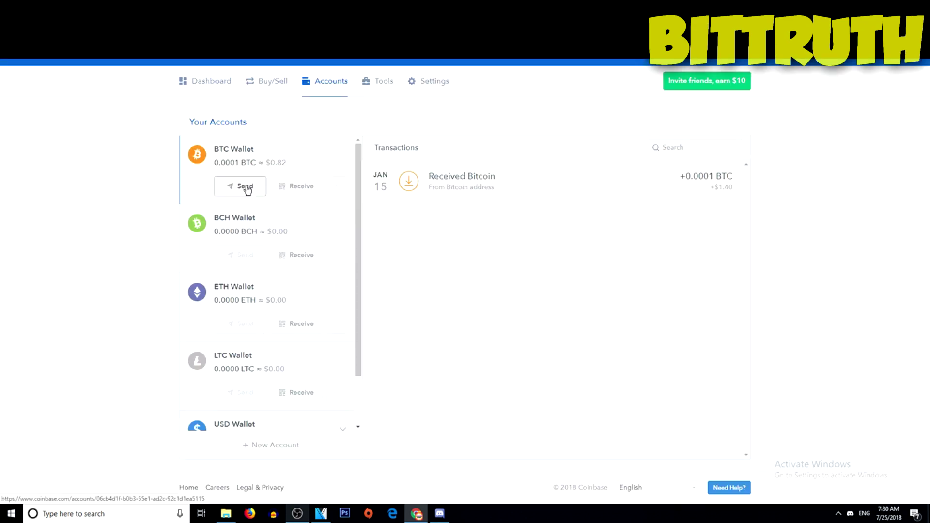
pyautogui.click(296, 184)
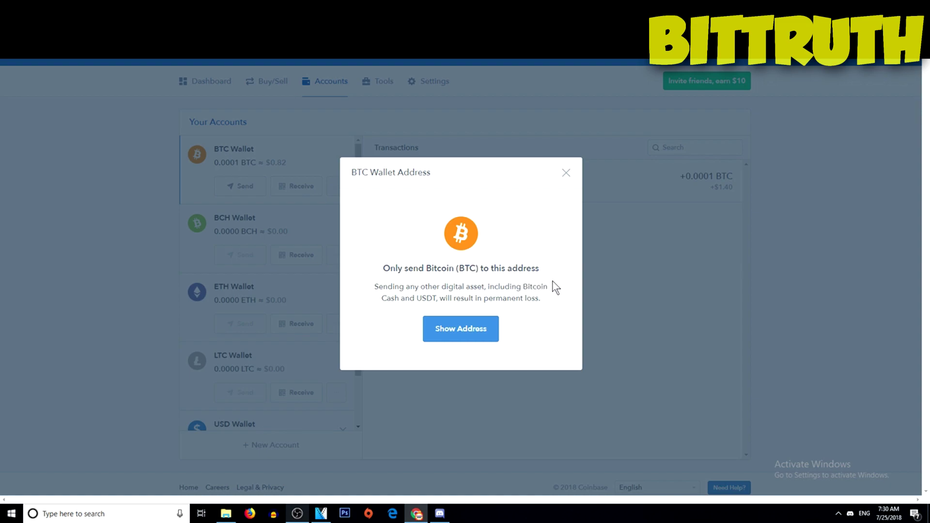
pyautogui.click(465, 328)
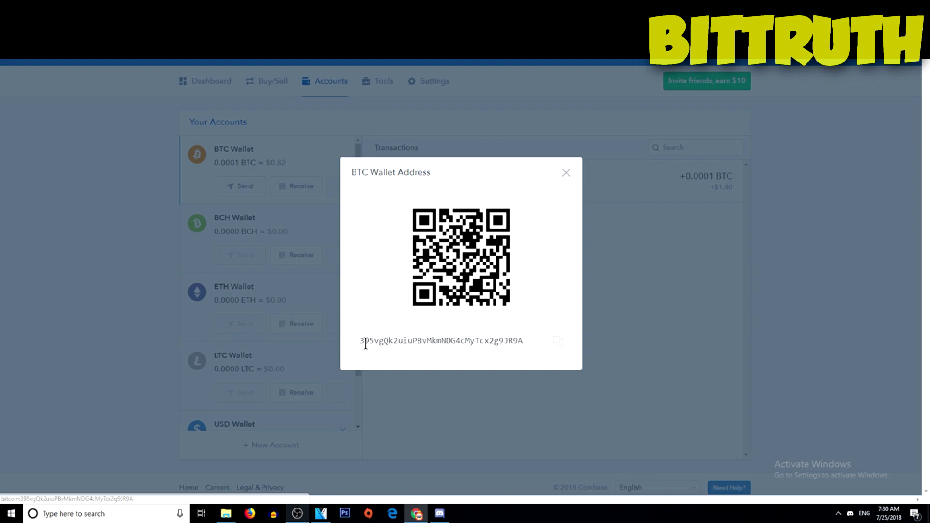
pyautogui.moveTo(362, 341); pyautogui.dragTo(521, 344)
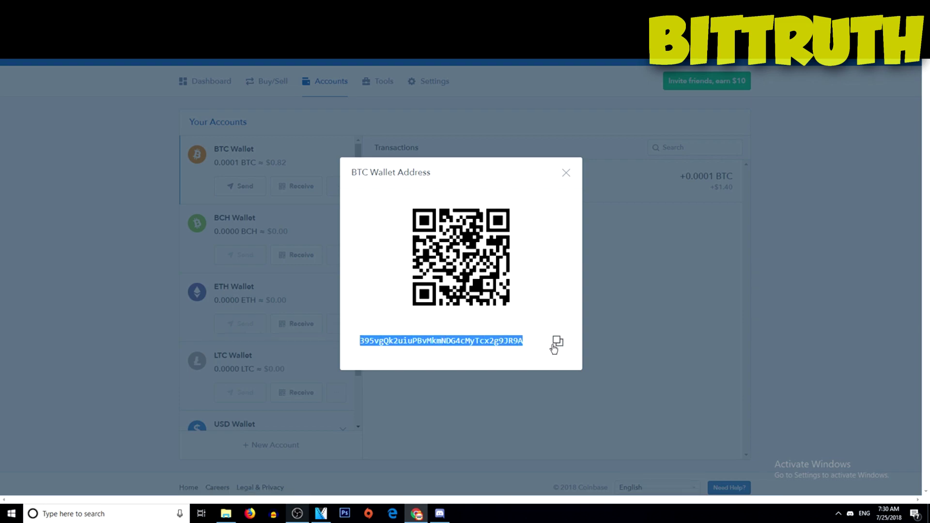
pyautogui.click(556, 346)
pyautogui.click(567, 173)
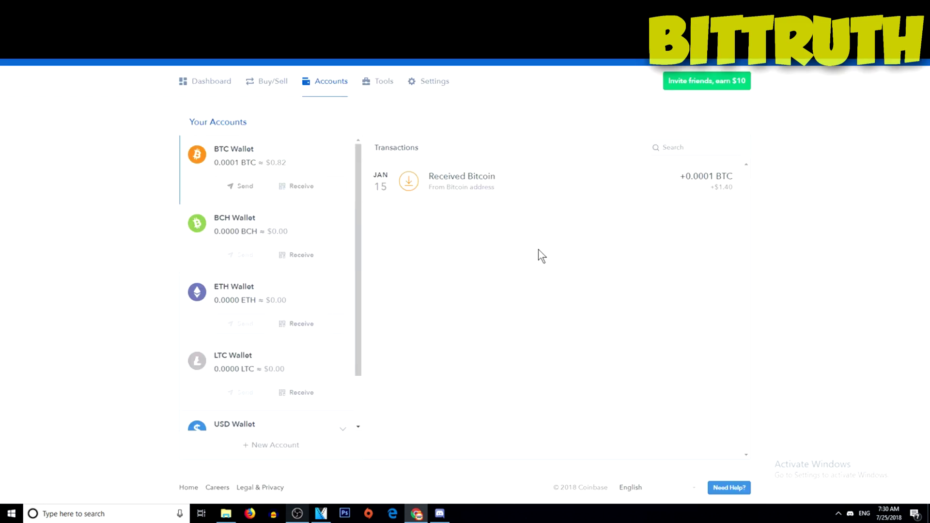
pyautogui.scroll(-1, 288, 253)
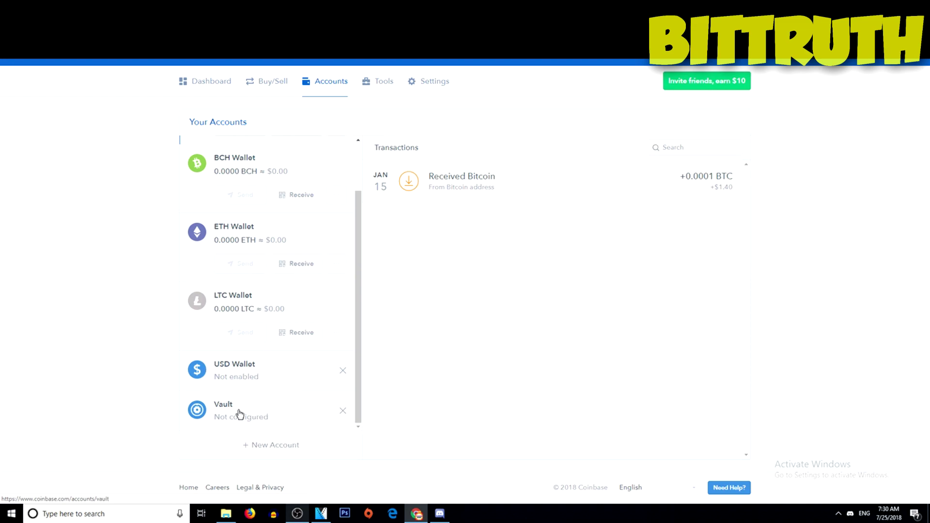
pyautogui.scroll(1, 268, 421)
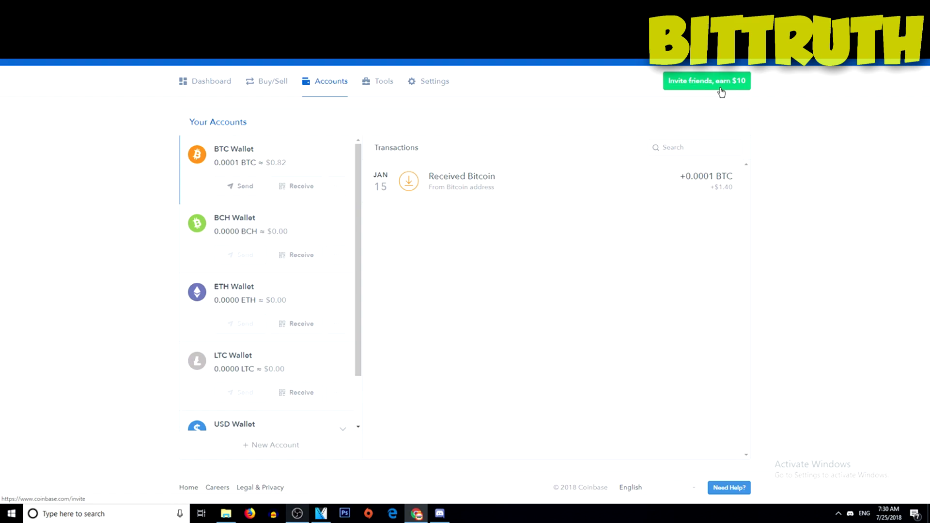
pyautogui.click(389, 80)
# Step: Read the wallet address explanation and create a new BTC receiving address
pyautogui.tripleClick(208, 158)
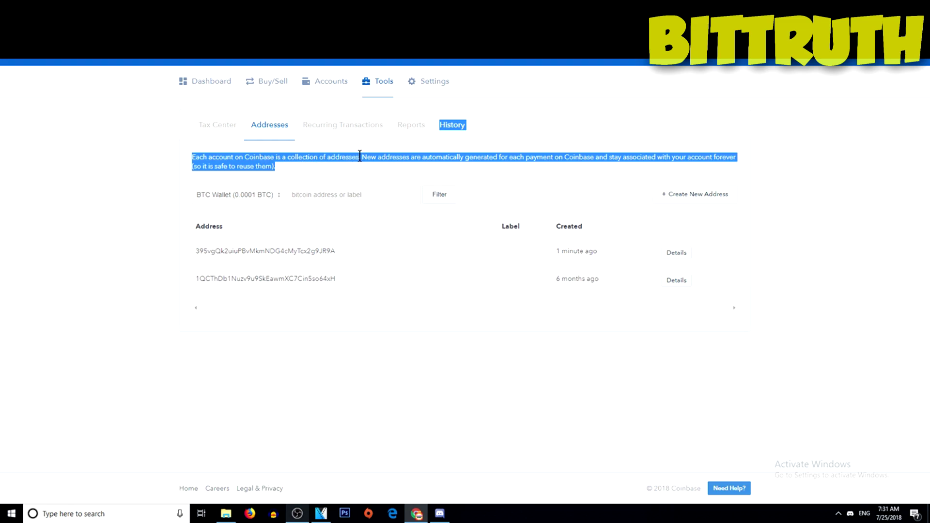
pyautogui.click(527, 177)
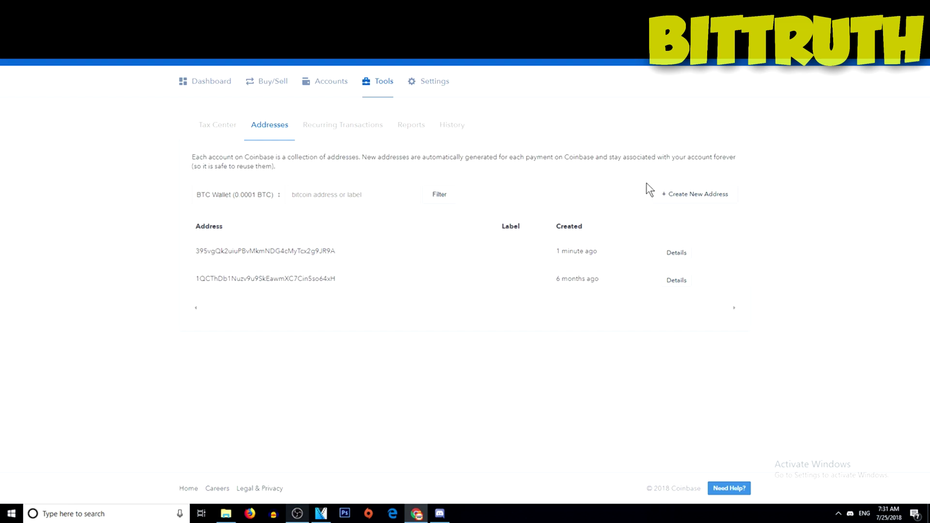
pyautogui.click(696, 200)
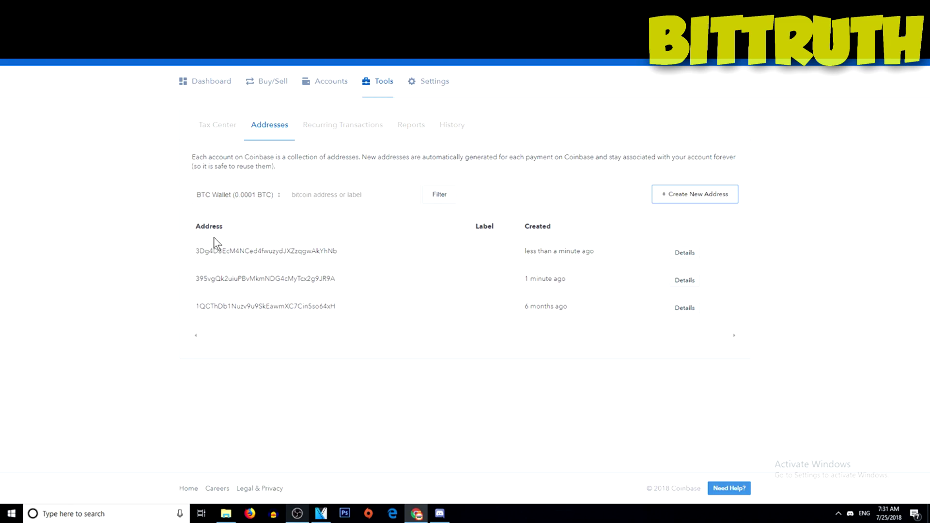
# Step: Switch to the BCH Wallet and then the LTC Wallet, creating a new address for each
pyautogui.click(230, 198)
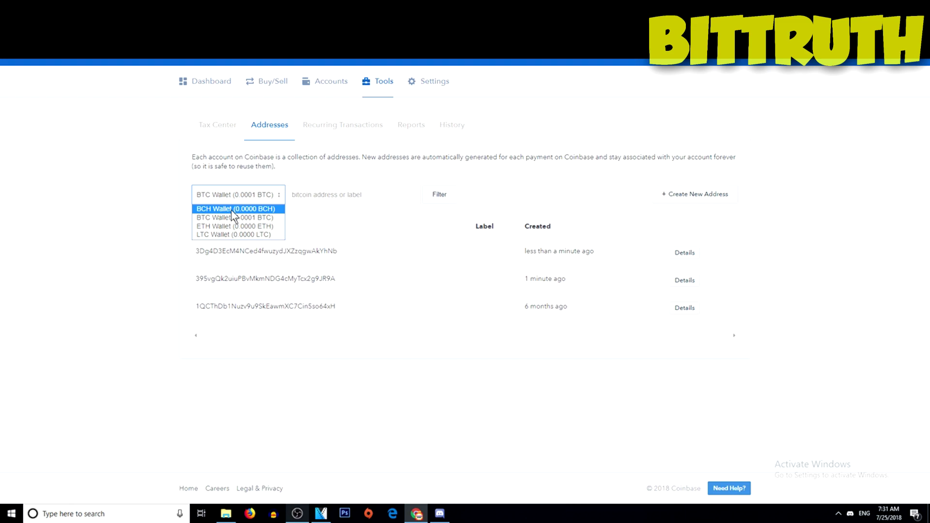
pyautogui.click(231, 210)
pyautogui.click(706, 204)
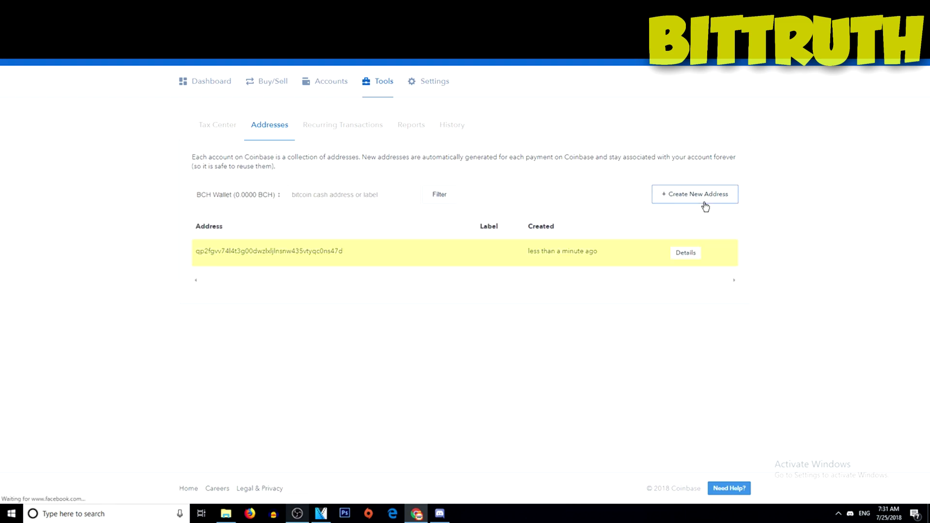
pyautogui.click(211, 198)
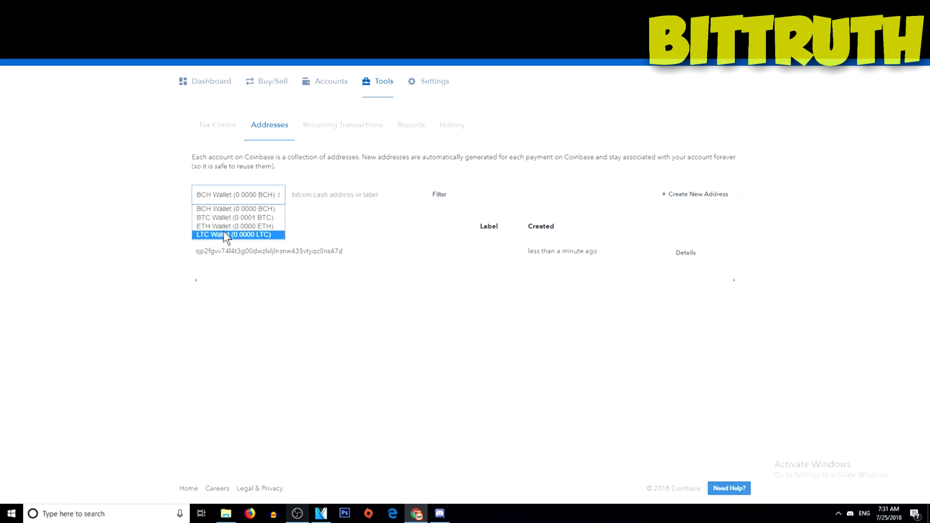
pyautogui.click(224, 231)
pyautogui.click(712, 200)
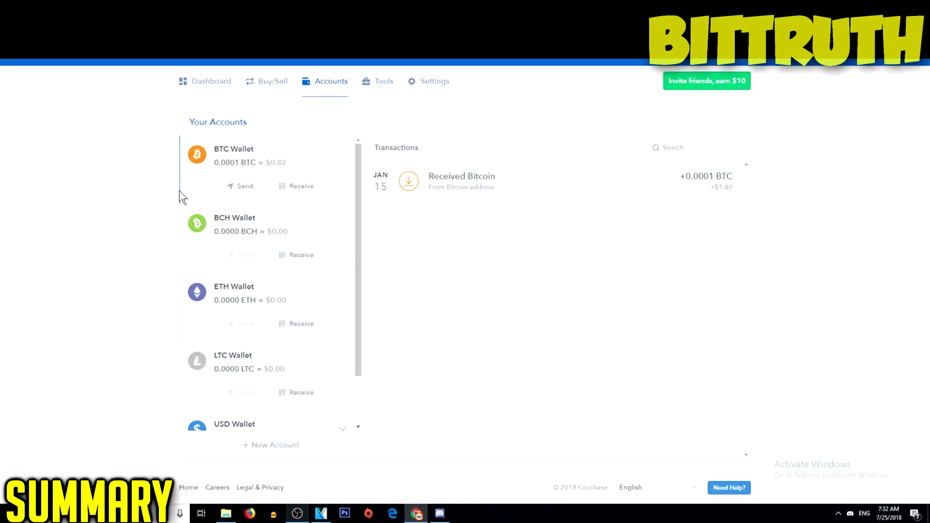
pyautogui.scroll(-2, 183, 197)
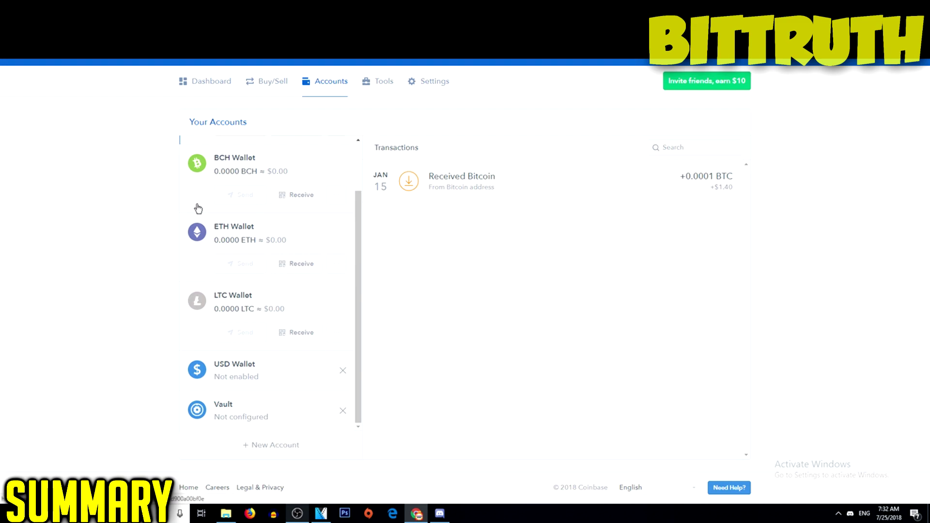
pyautogui.scroll(2, 200, 209)
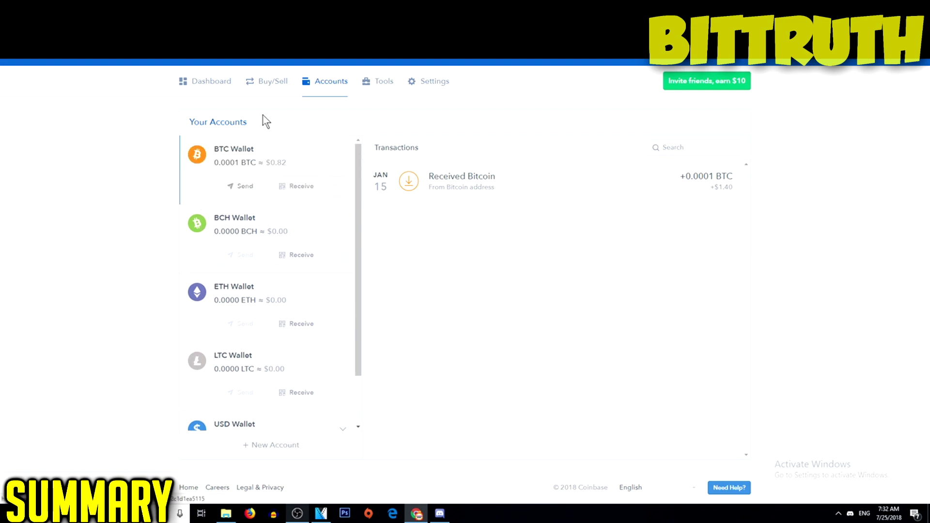
# Step: Go back to the Dashboard with its $0.82 portfolio and Bitcoin price chart
pyautogui.click(226, 83)
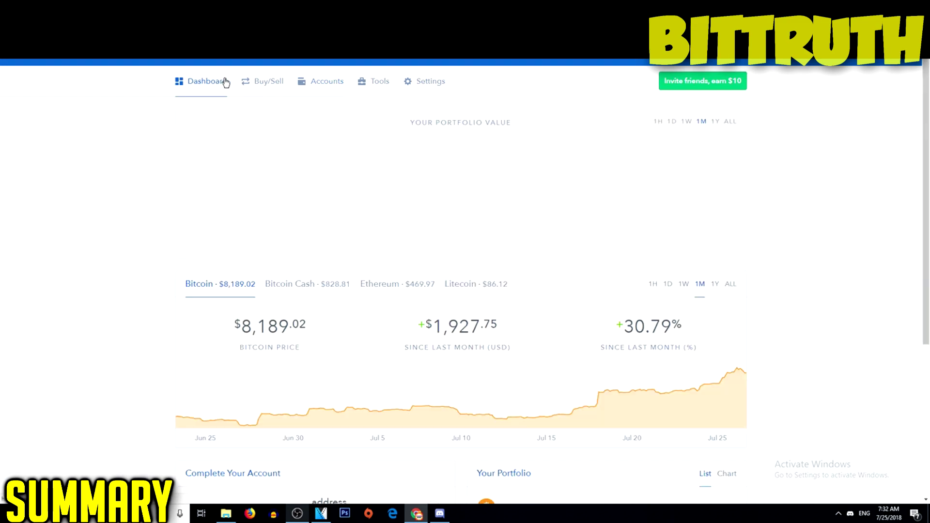
pyautogui.scroll(-3, 329, 298)
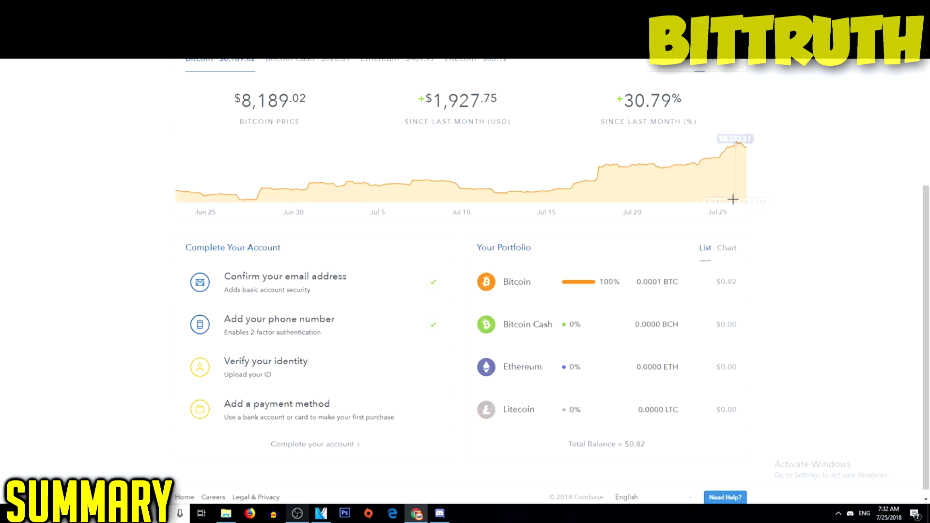
pyautogui.scroll(3, 501, 342)
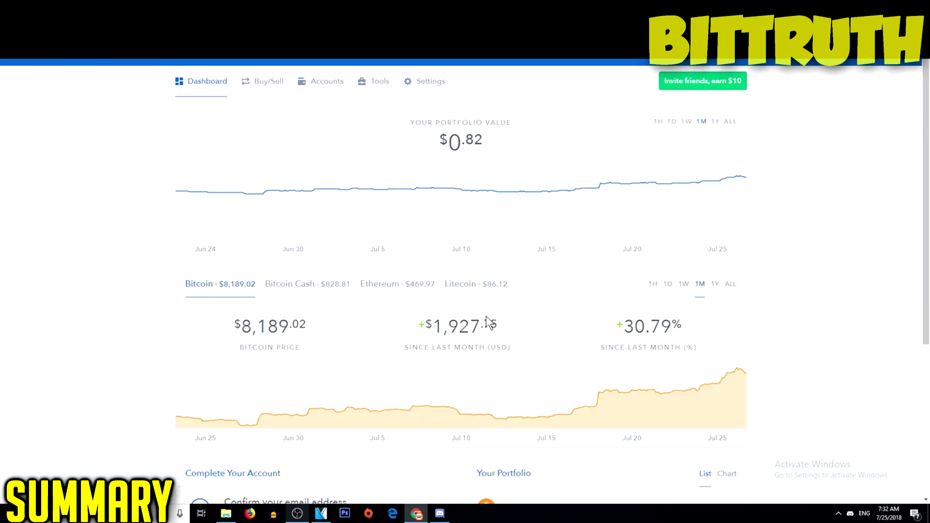